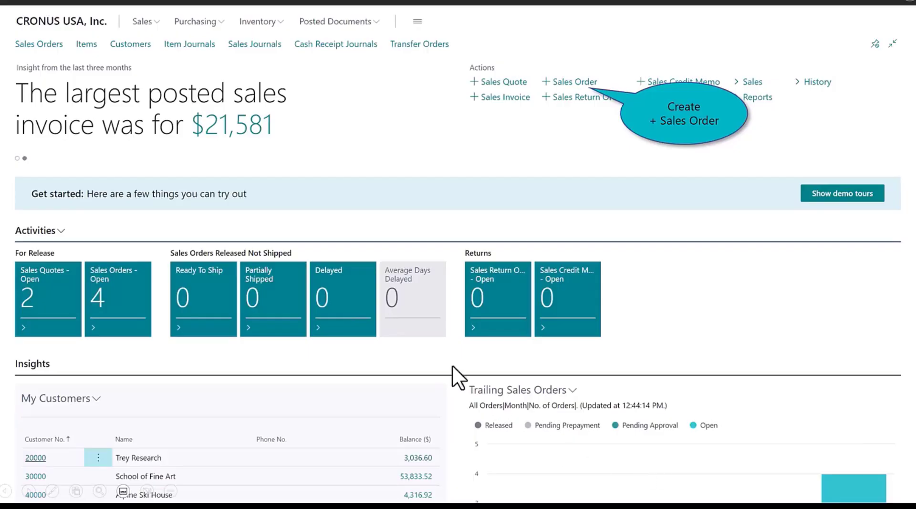
Create a new sales order for the customer Adatum Corporation.
click(571, 83)
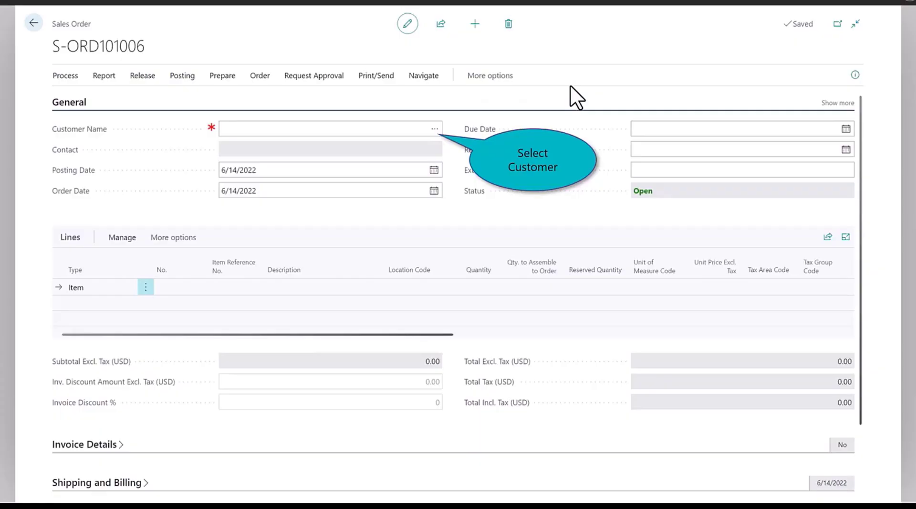
click(433, 129)
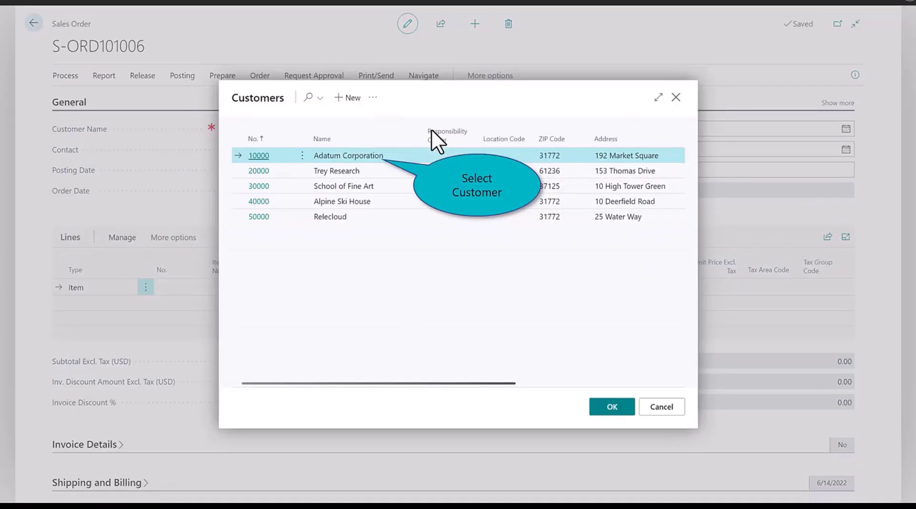
key(Return)
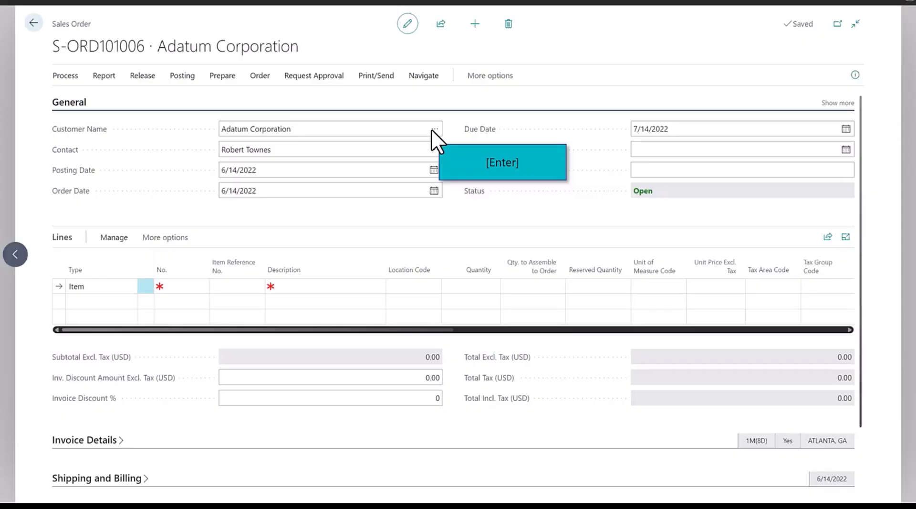
Add an item line to the sales order by looking up "Desk" to get the ATHENS Desk, with a quantity of 2.
key(Return)
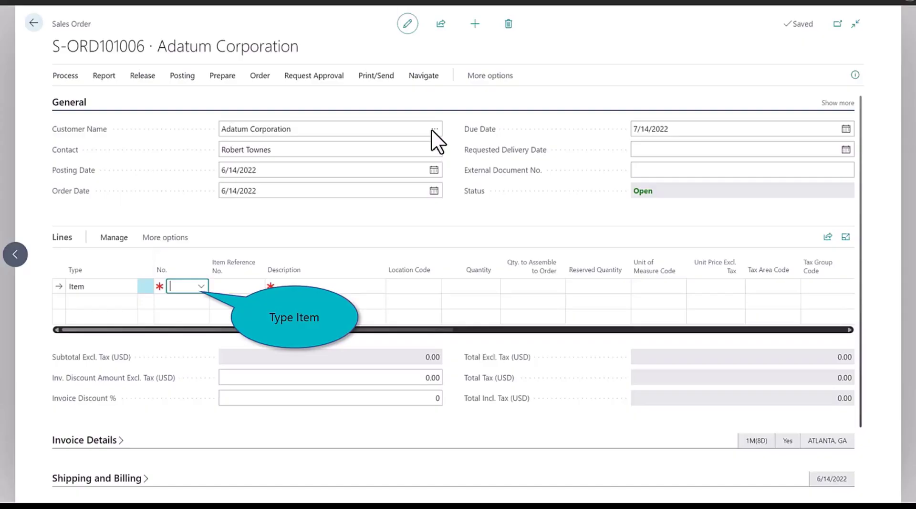
text(Desk)
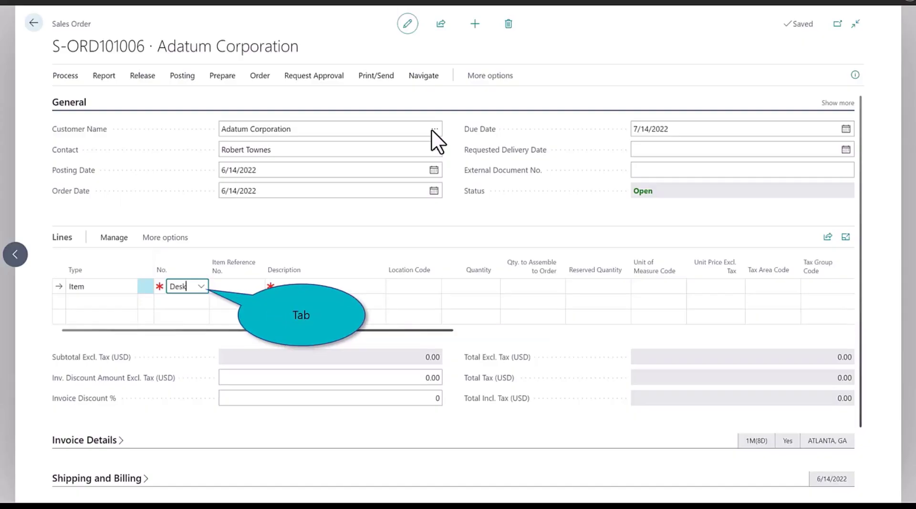
key(Tab)
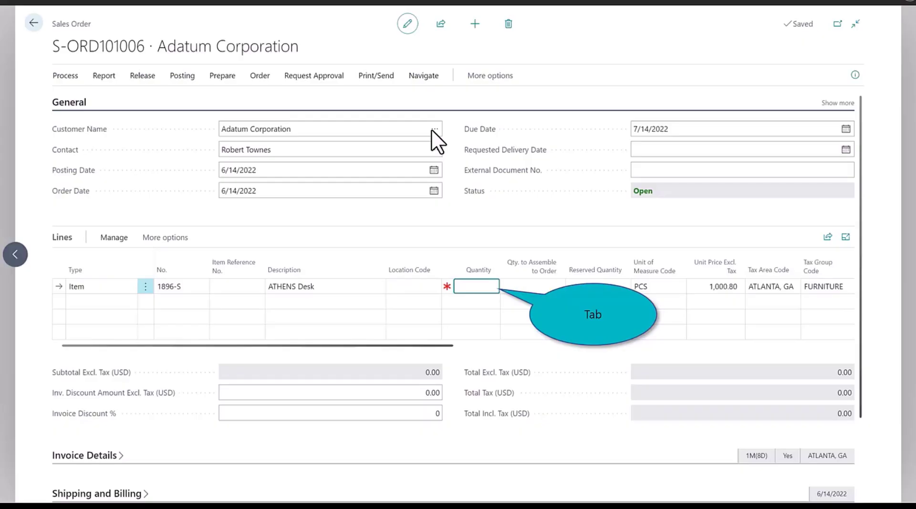
text(2)
key(Tab)
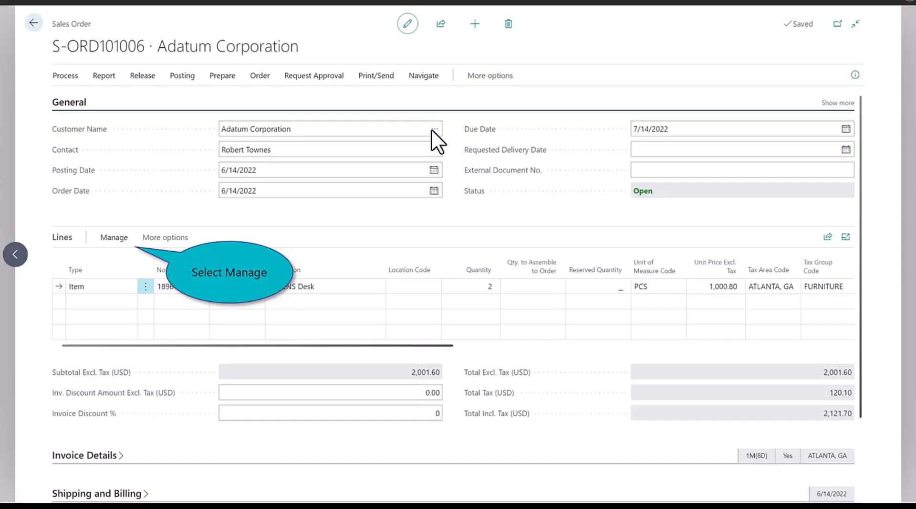
Add the ANTWERP Conference Table, AMSTERDAM Lamp, yellow BERLIN Guest Chair and black MEXICO Swivel Chair to the order lines together.
click(129, 237)
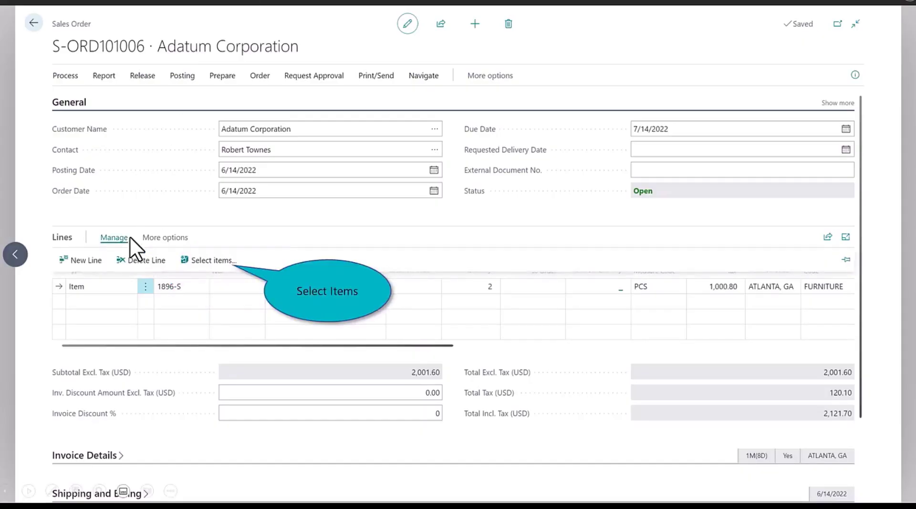
click(218, 264)
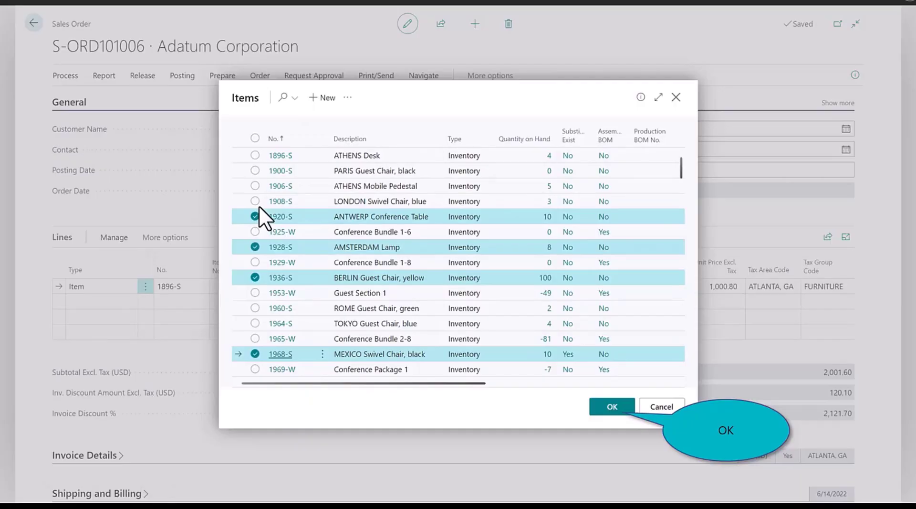
click(615, 408)
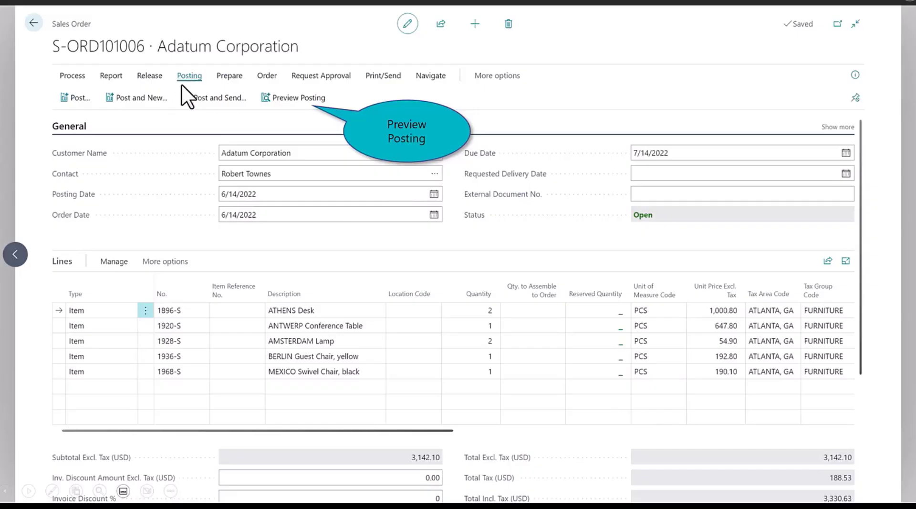
Preview the posting of the sales order and examine its G/L entries.
click(290, 102)
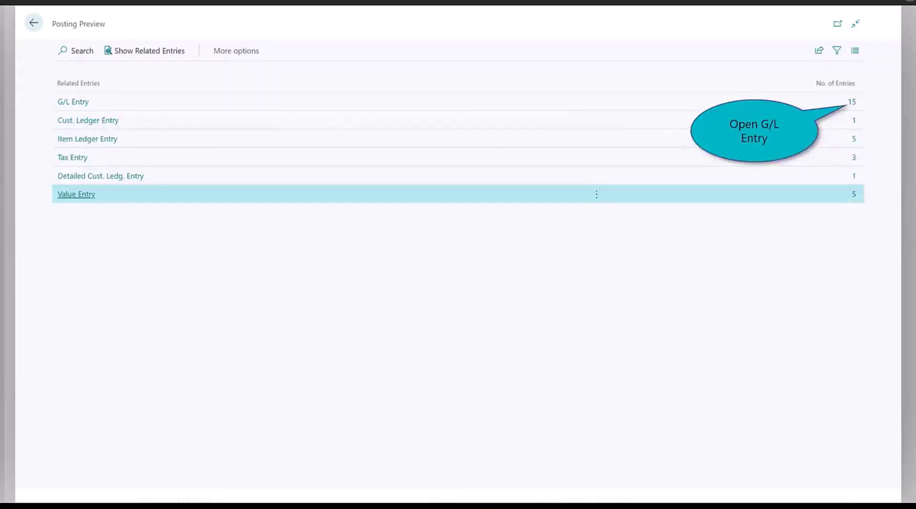
click(852, 102)
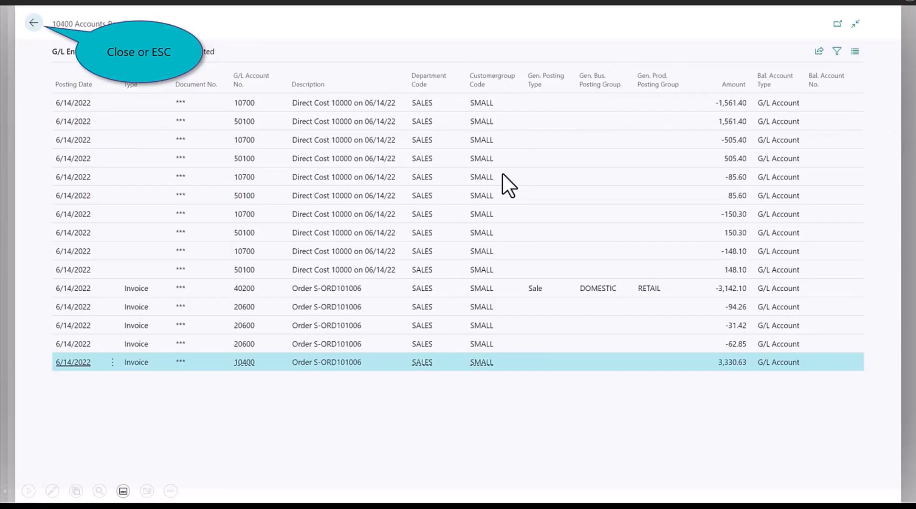
click(34, 22)
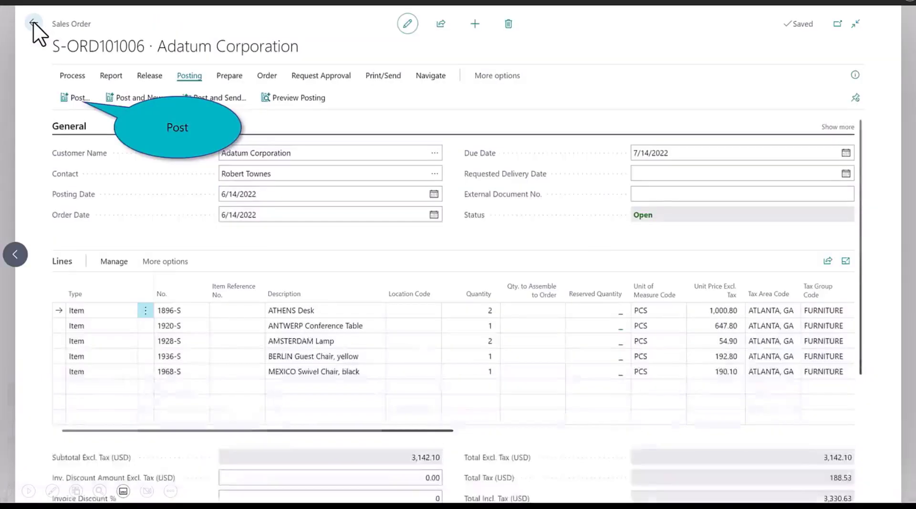
Post the sales order with the Ship and Invoice option, and close the resulting posted sales invoice.
click(75, 97)
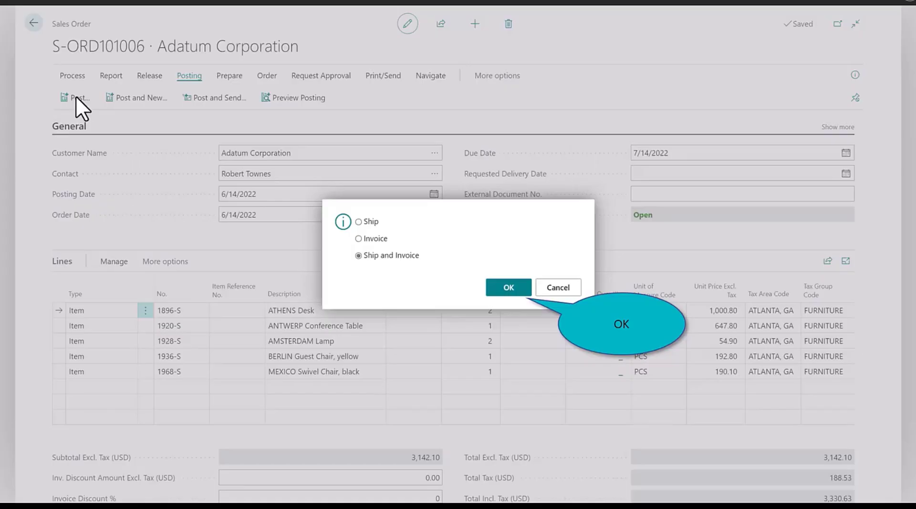
click(504, 284)
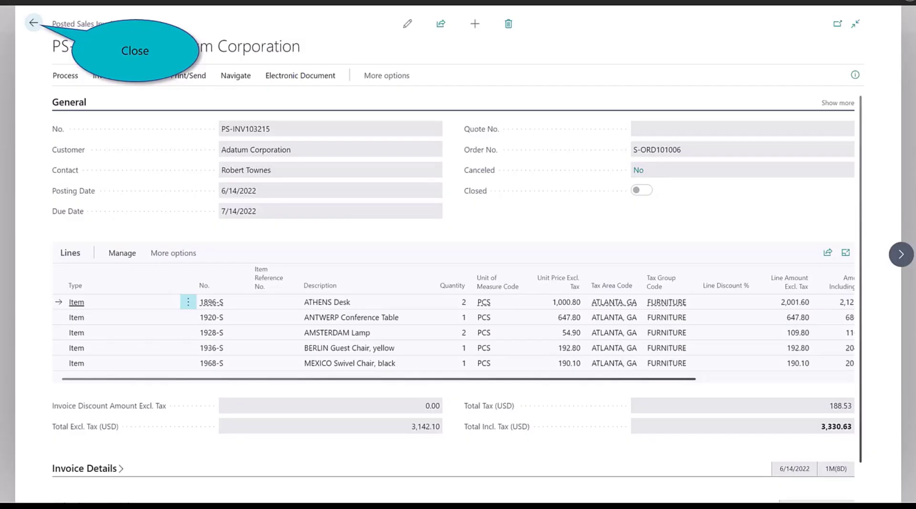
click(34, 20)
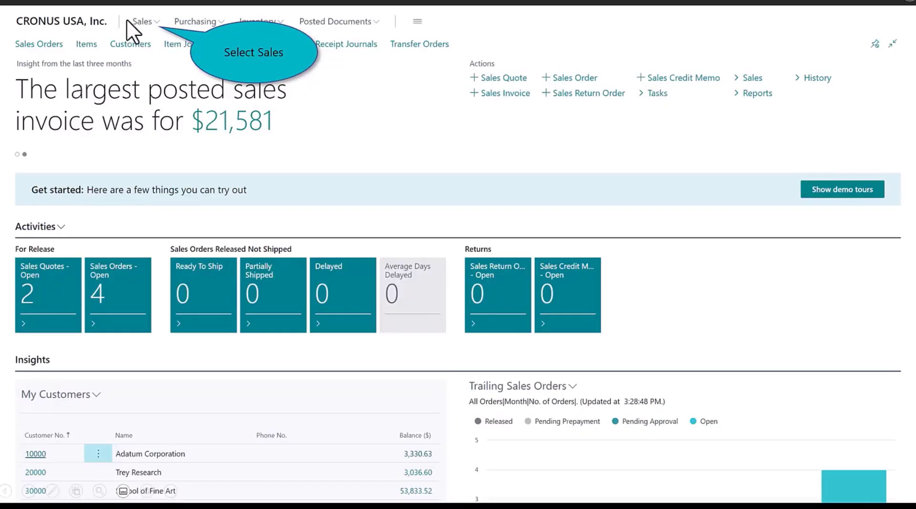
Open Adatum Corporation's newest posted sales invoice, due 7/14/2022, and examine its statistics.
click(138, 23)
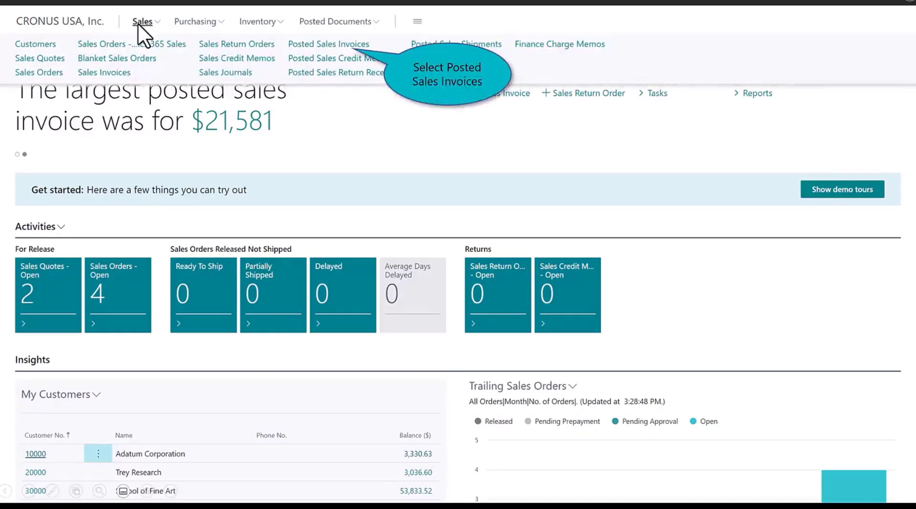
click(333, 47)
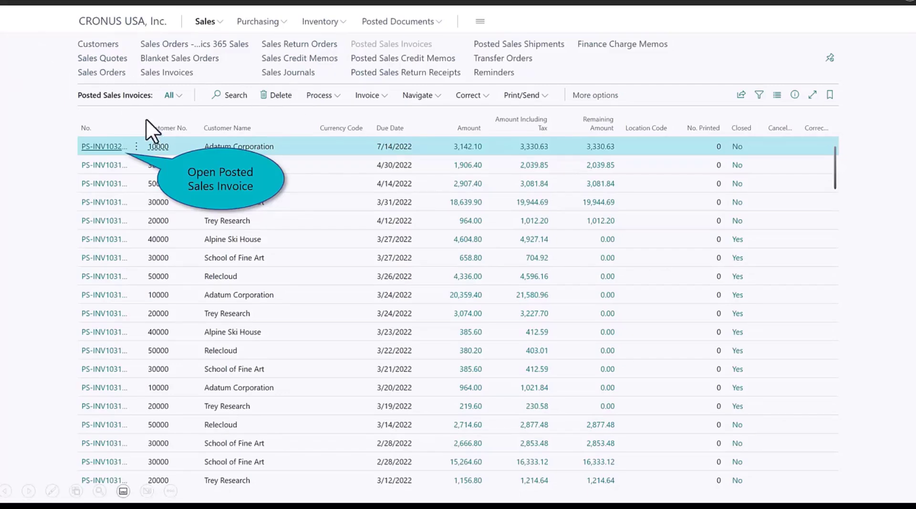
click(120, 147)
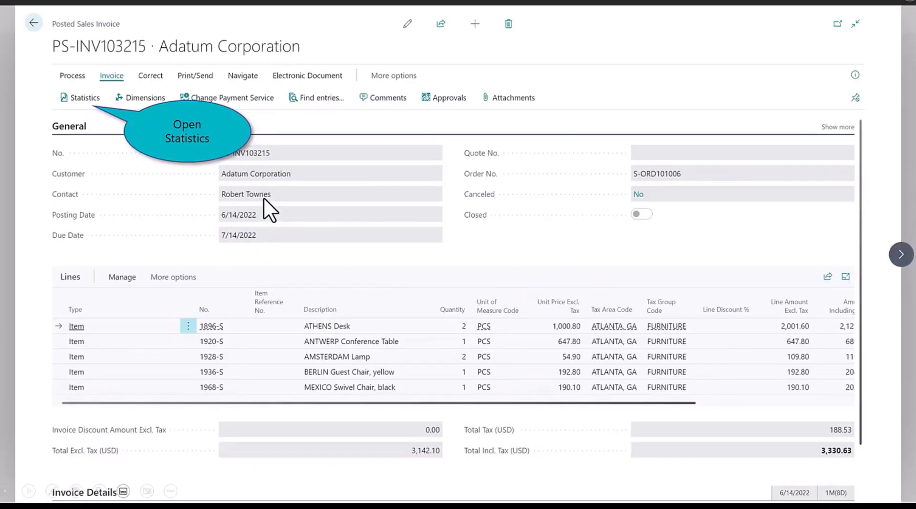
click(83, 99)
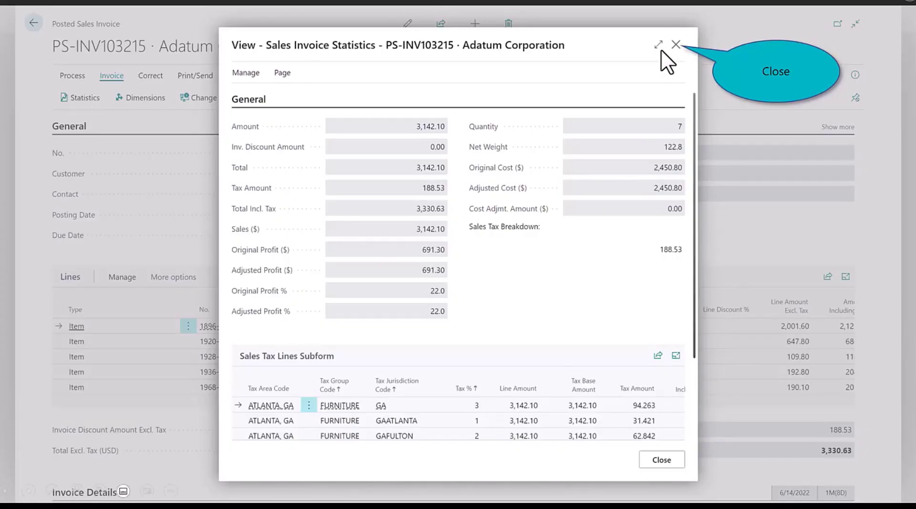
click(675, 45)
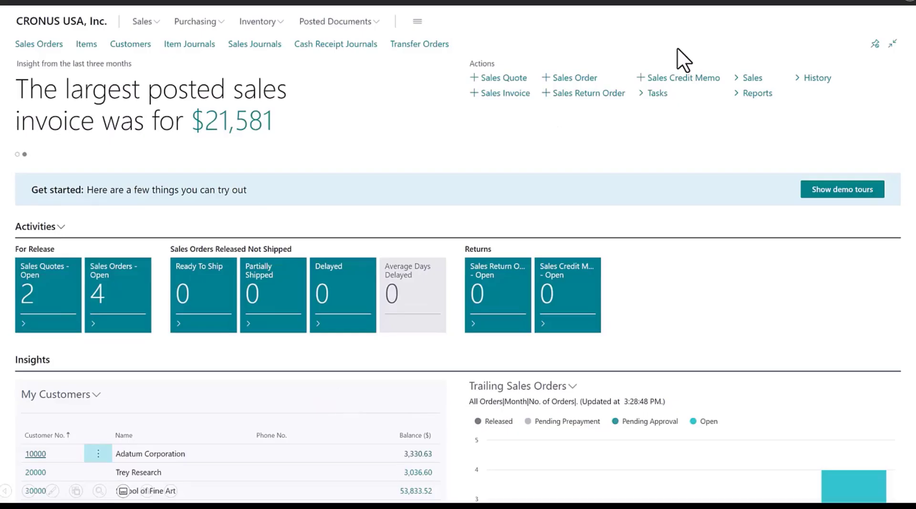
click(678, 48)
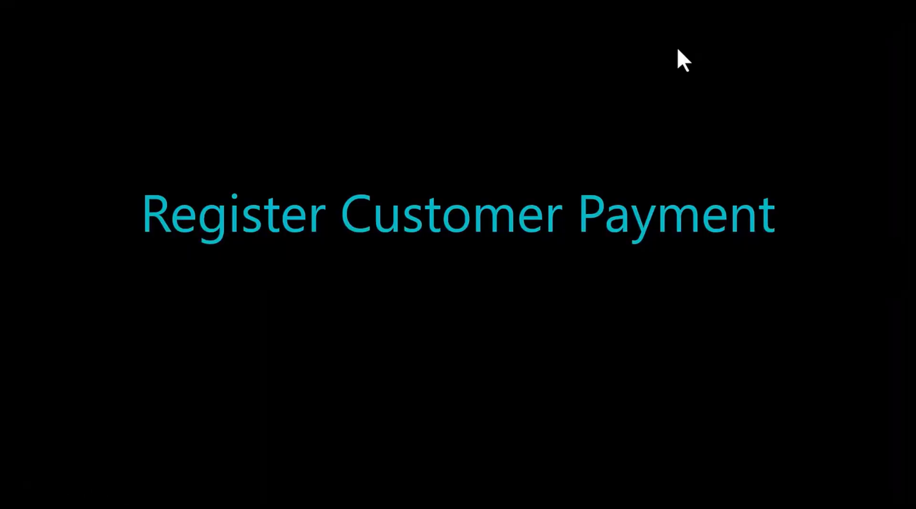
click(678, 50)
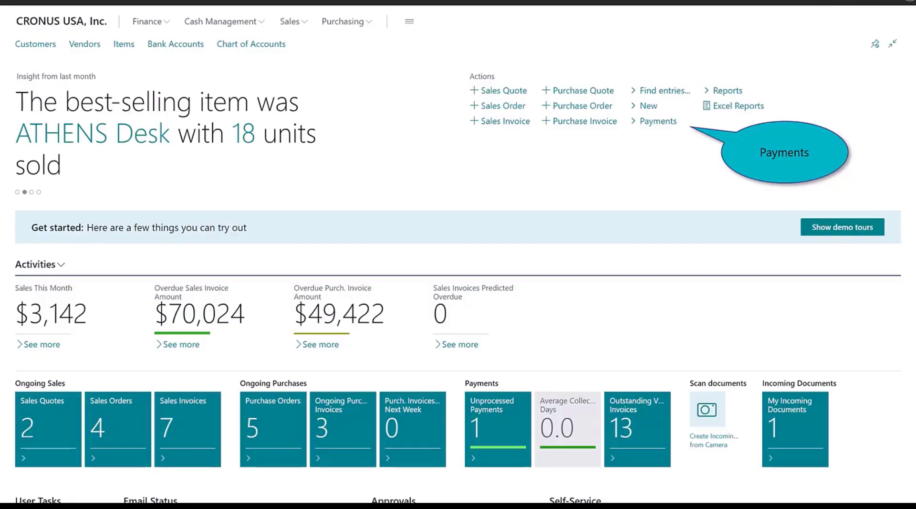
Mark Adatum Corporation's order as paid in Register Customer Payments.
click(649, 119)
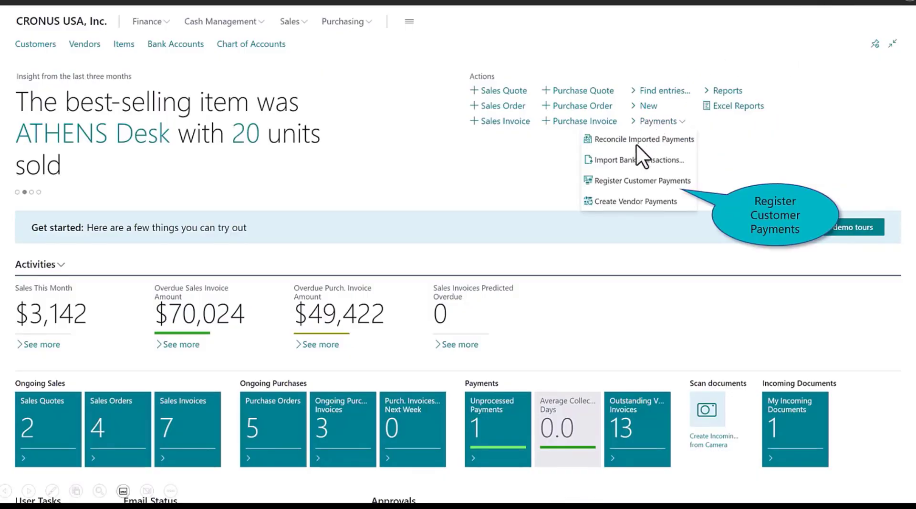
click(651, 184)
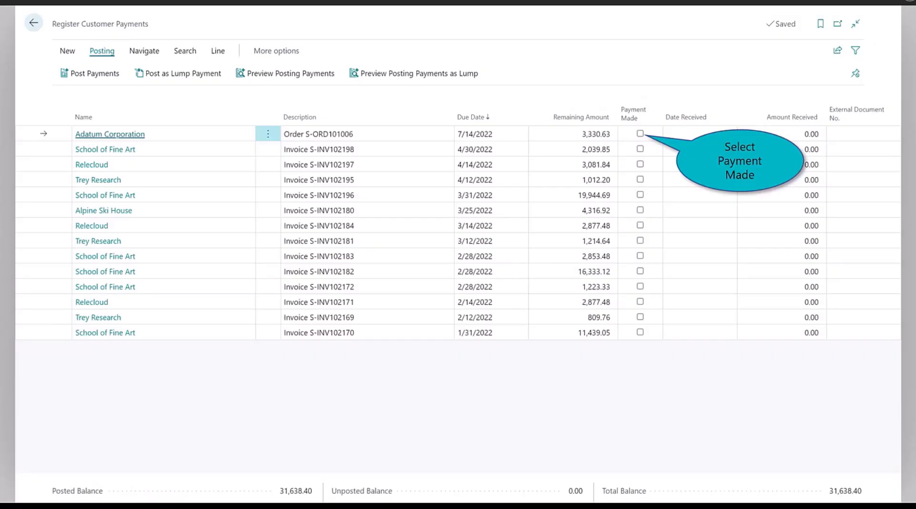
click(640, 133)
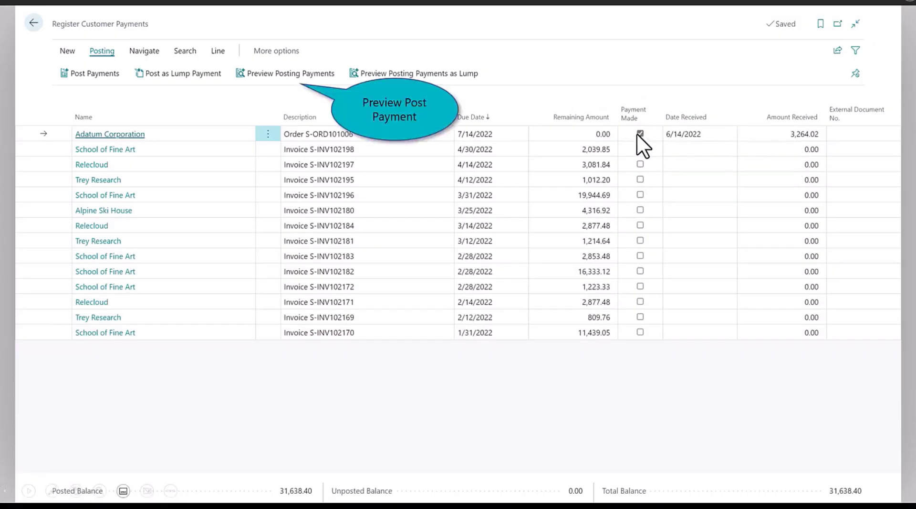
Preview the G/L entries for Adatum Corporation's marked payment and post the payment.
click(279, 73)
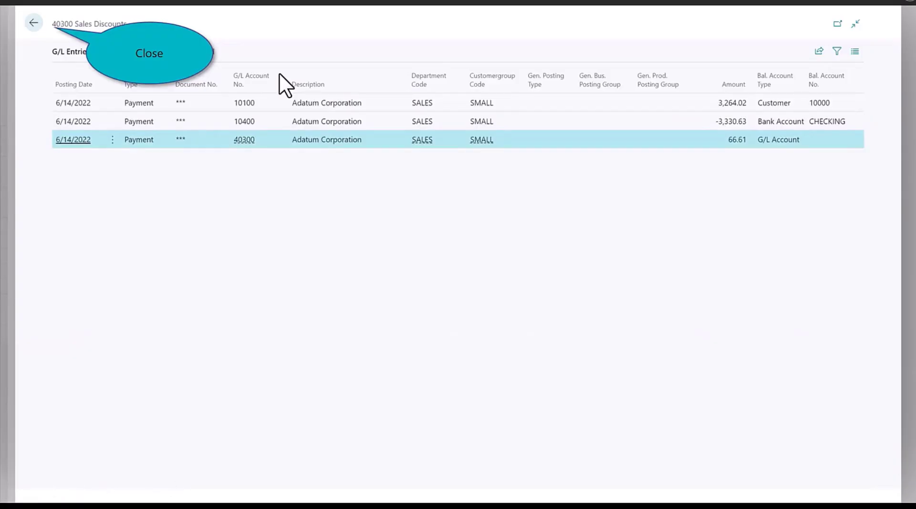
click(36, 23)
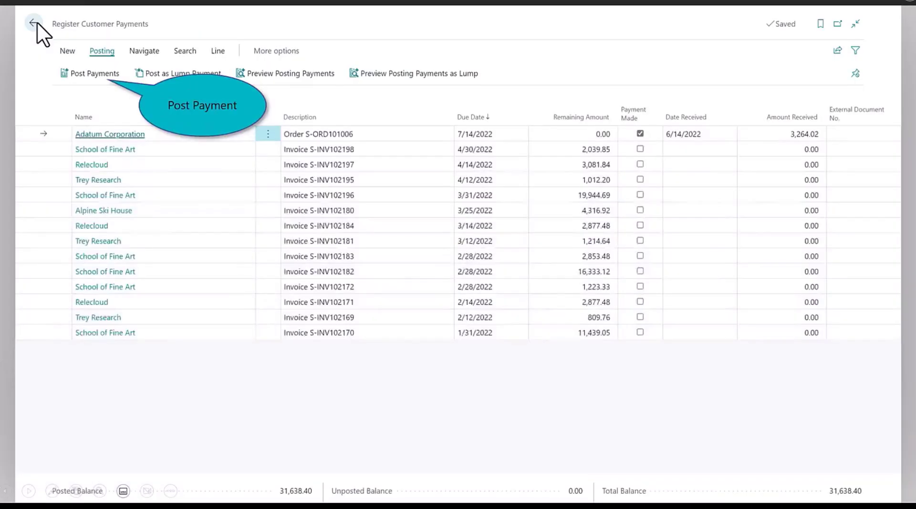
click(85, 75)
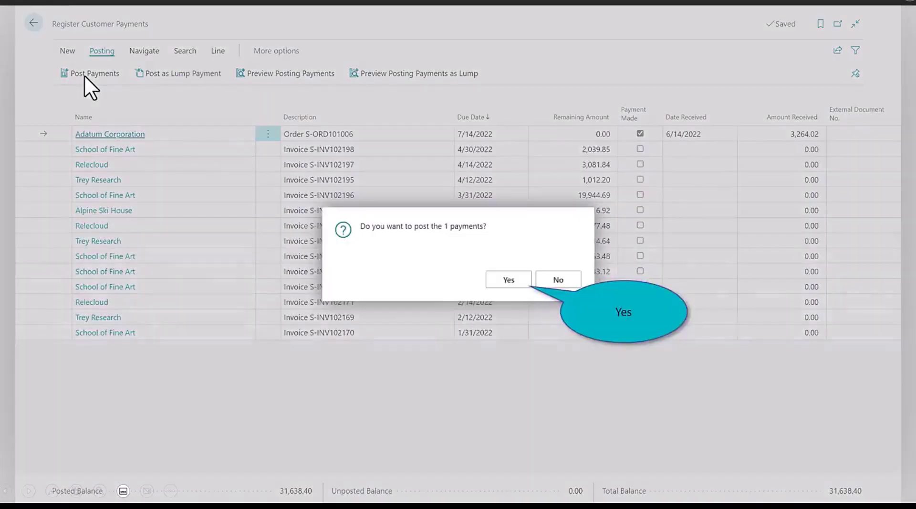
click(509, 284)
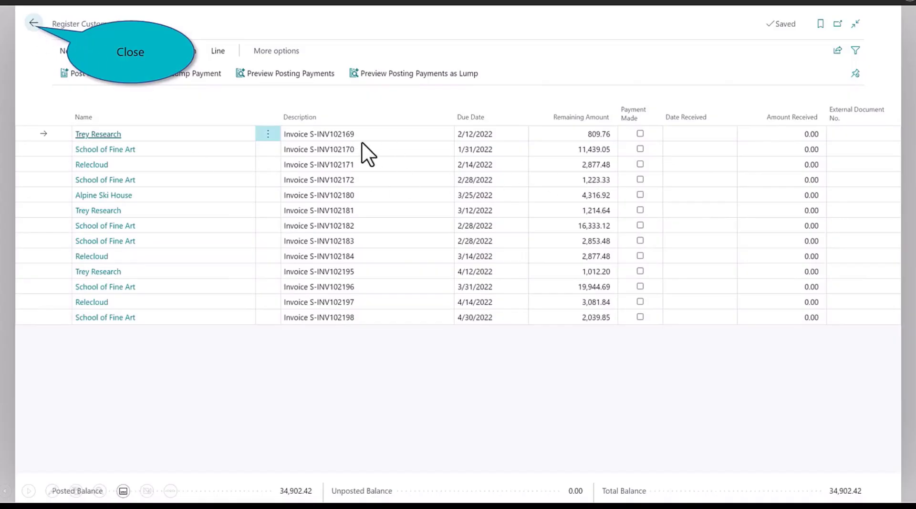
click(33, 23)
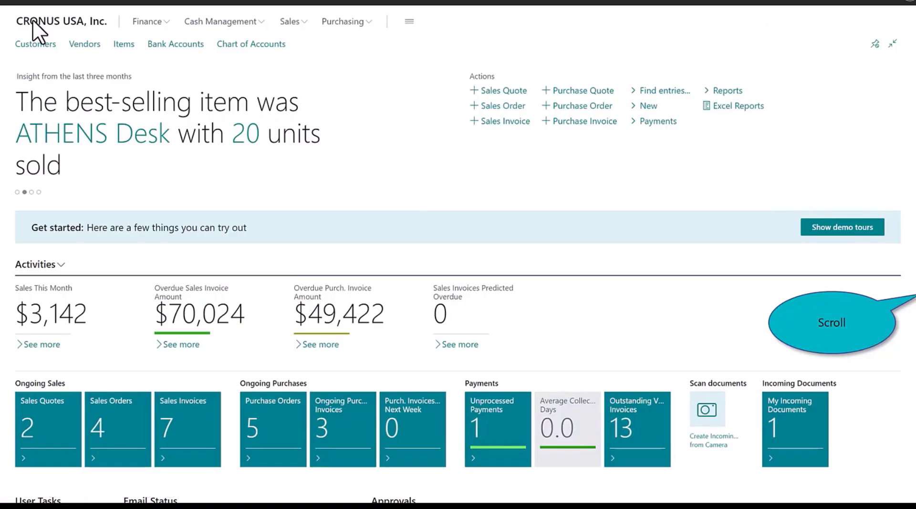
Examine the general ledger entries of the Checking account among the favorite accounts.
scroll(33, 22, down, 10)
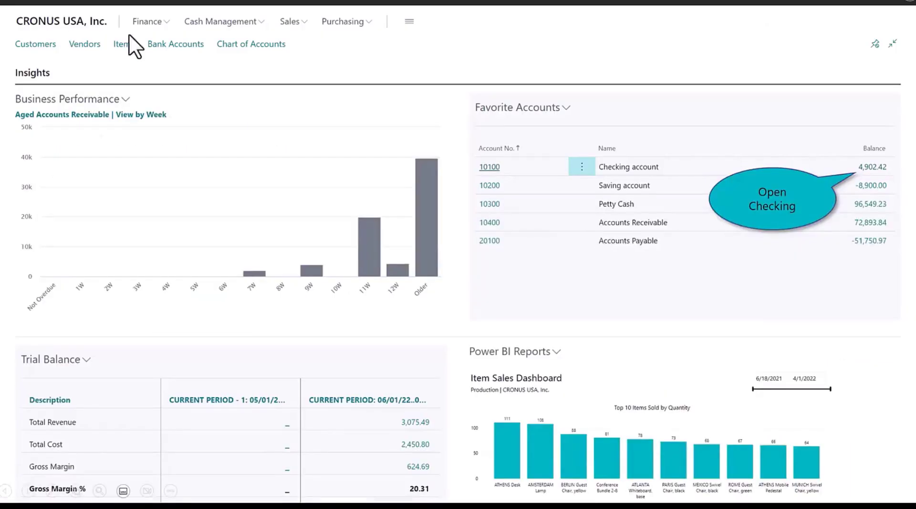
click(877, 168)
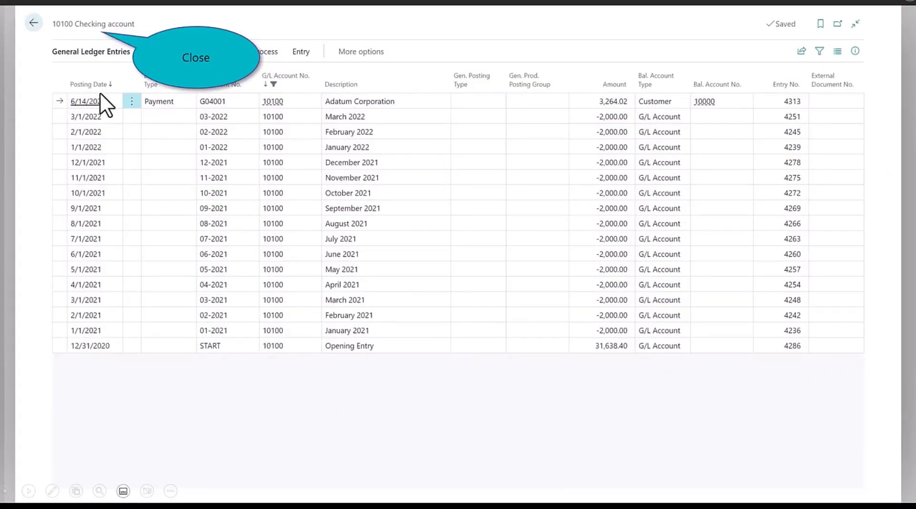
click(33, 20)
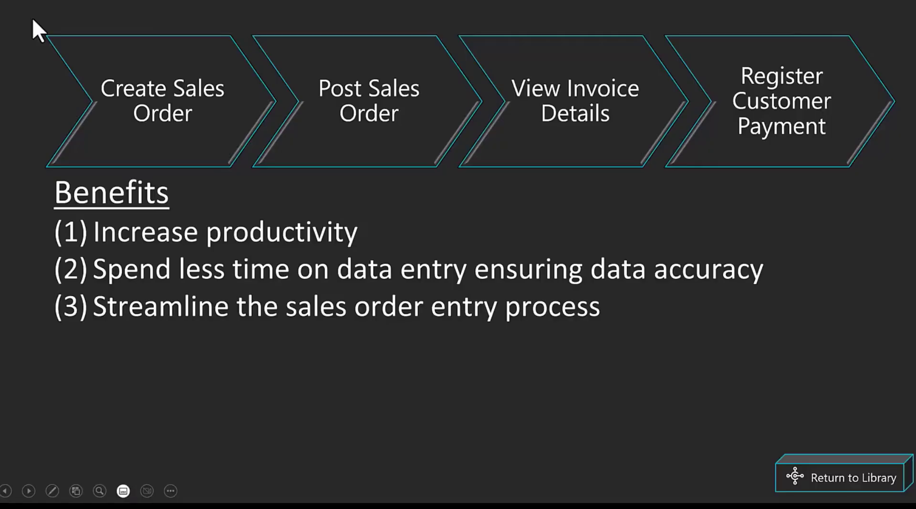